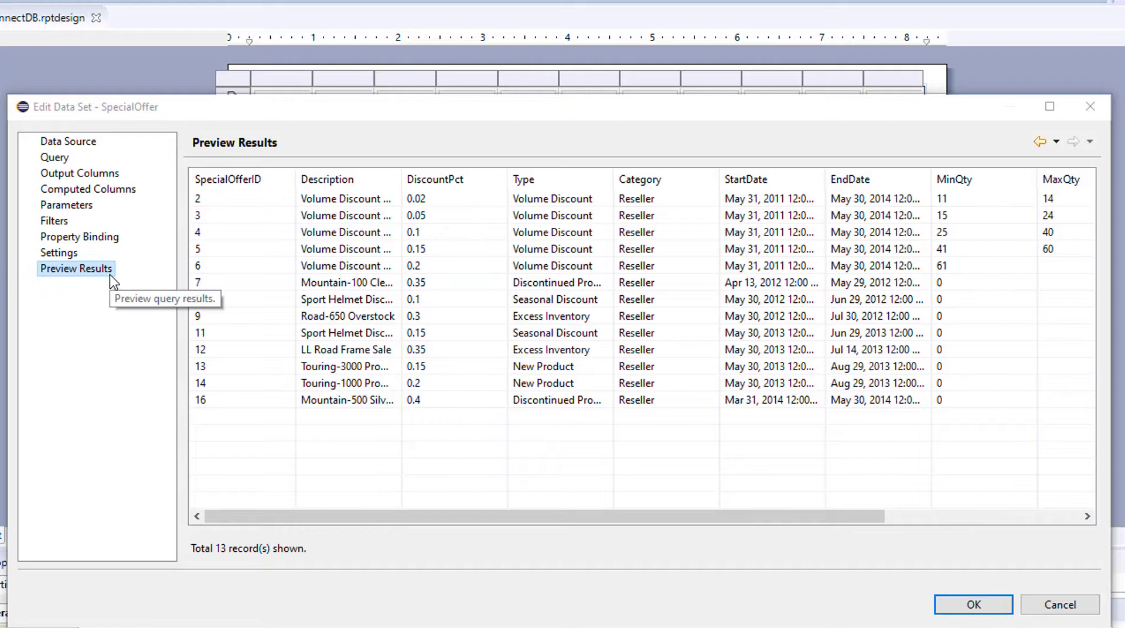
Step: Cancel a started computed column and return to the SpecialOffer preview results
{"action": "left_click", "coordinate": [98, 191]}
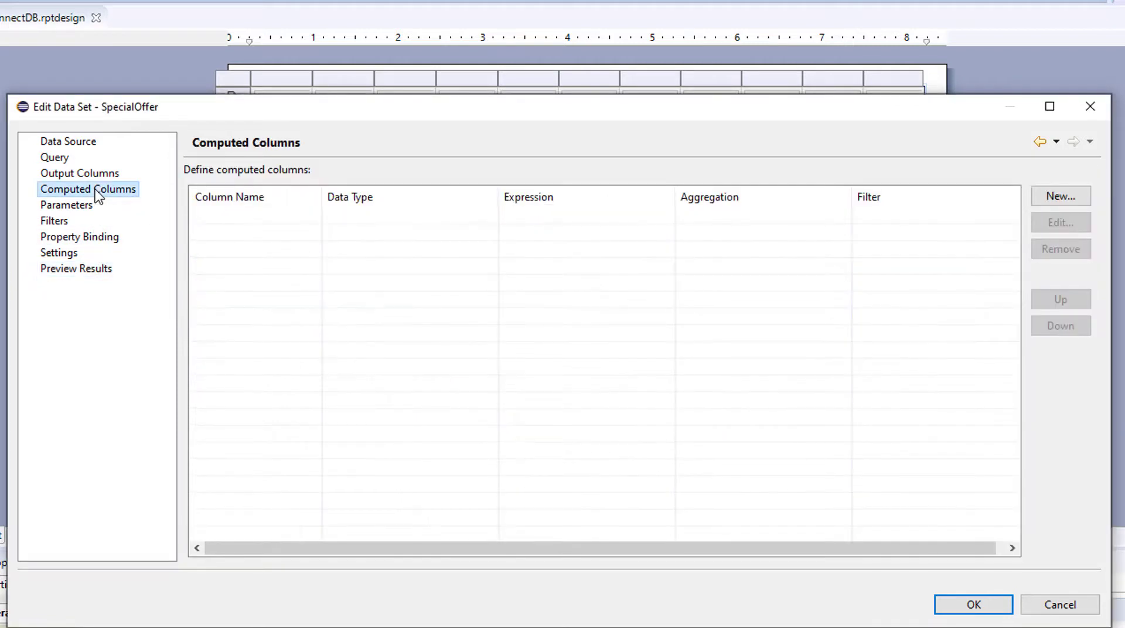
{"action": "left_click", "coordinate": [1049, 195]}
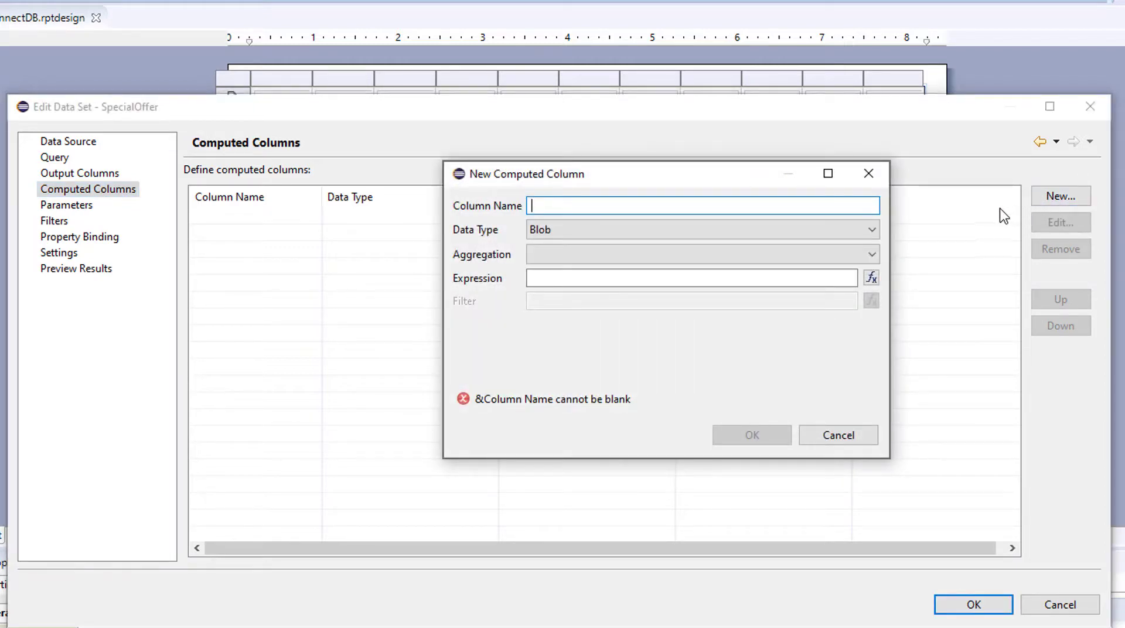
{"action": "left_click", "coordinate": [838, 435]}
{"action": "left_click", "coordinate": [76, 269]}
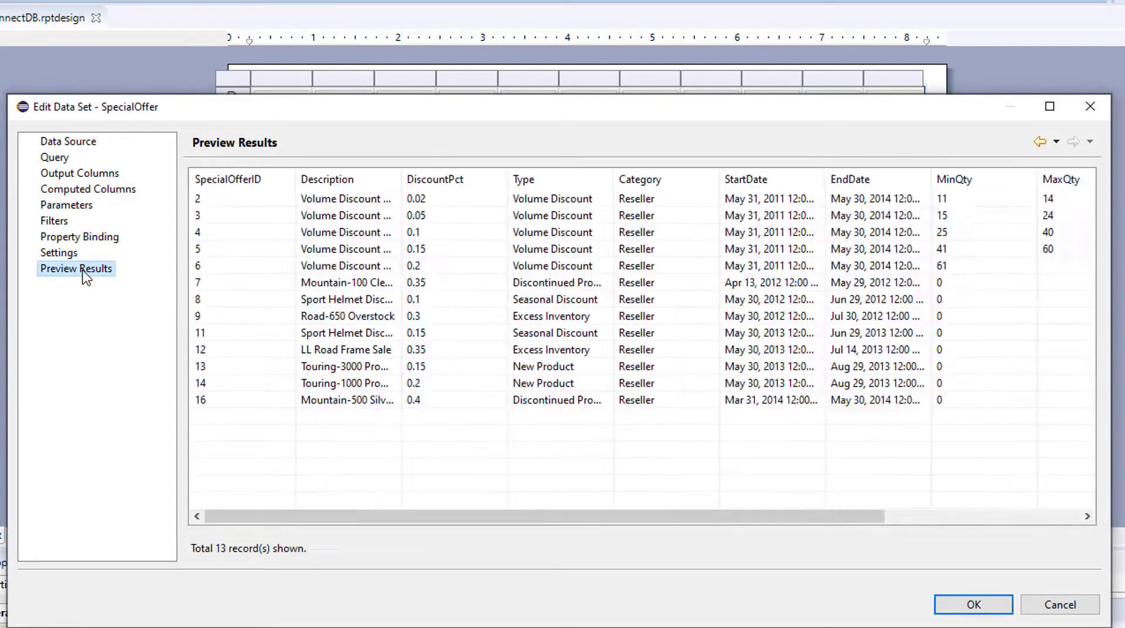
Step: Sort the SpecialOffer preview by StartDate, reverse that order, then sort by EndDate
{"action": "left_click", "coordinate": [795, 186]}
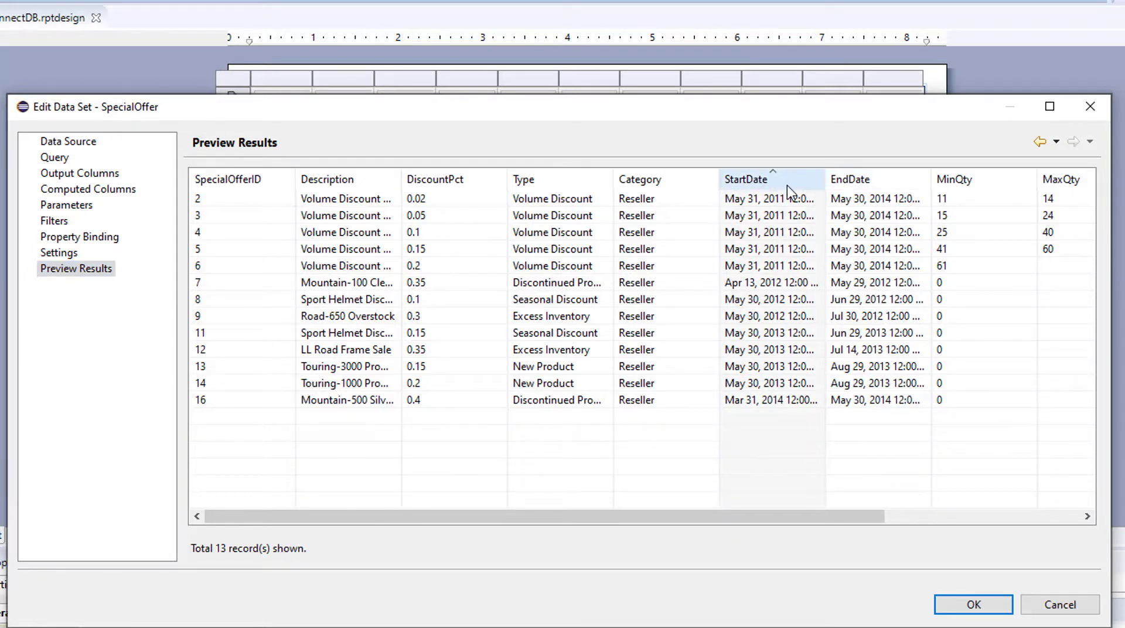
{"action": "left_click", "coordinate": [786, 185]}
{"action": "left_click", "coordinate": [842, 186]}
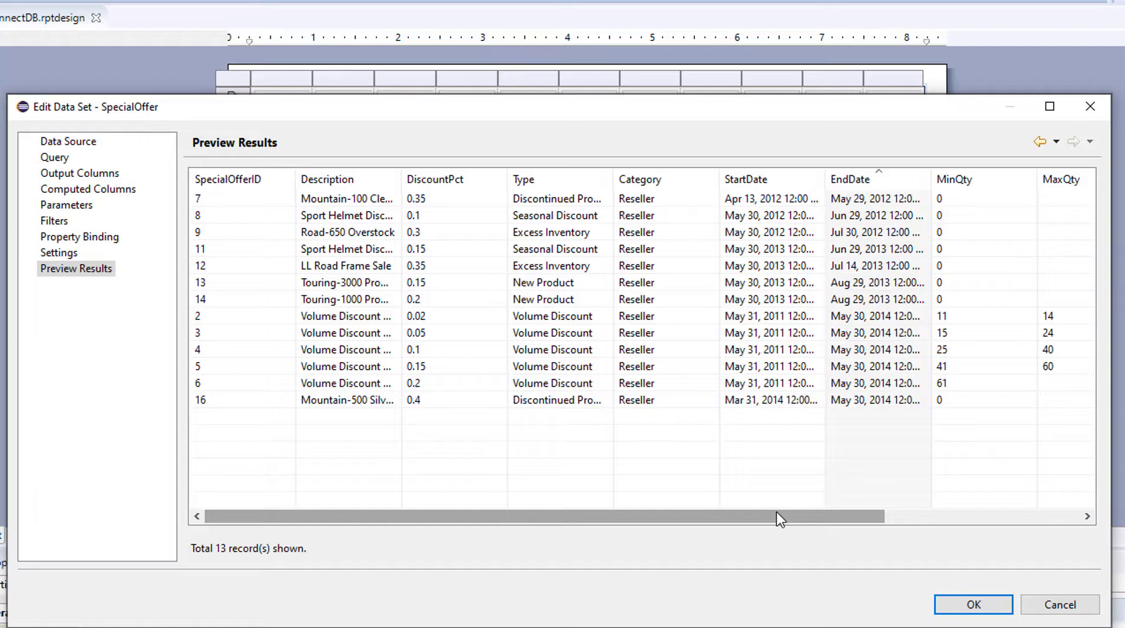
{"action": "left_click_drag", "start_coordinate": [743, 515], "coordinate": [462, 498]}
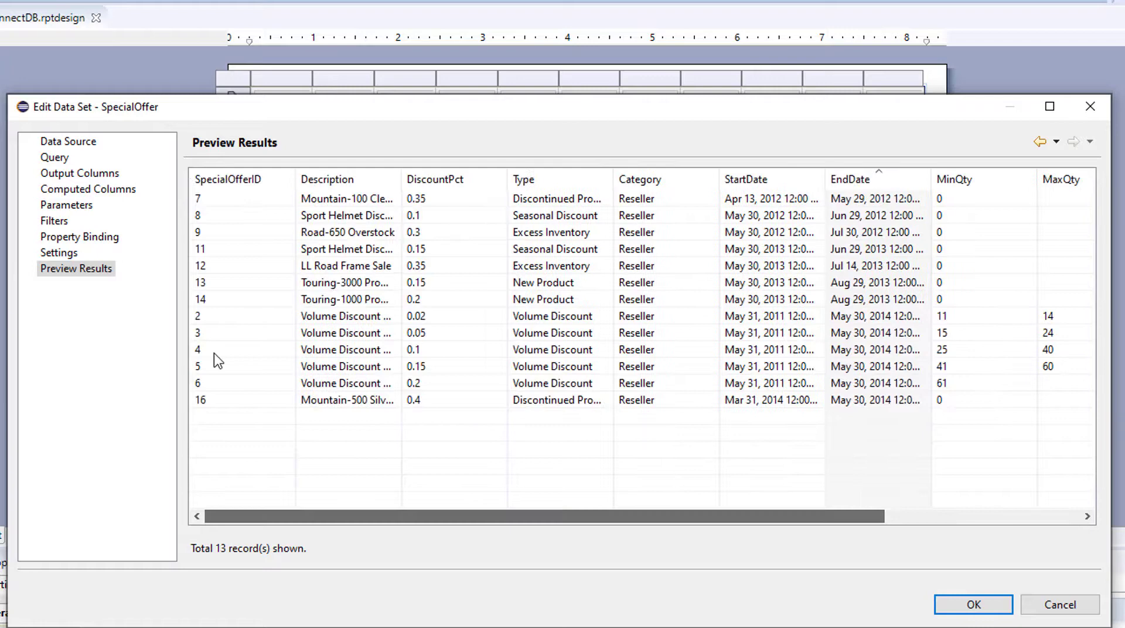
Step: Create a new computed column named DaysDiff with the Integer data type
{"action": "left_click", "coordinate": [109, 193]}
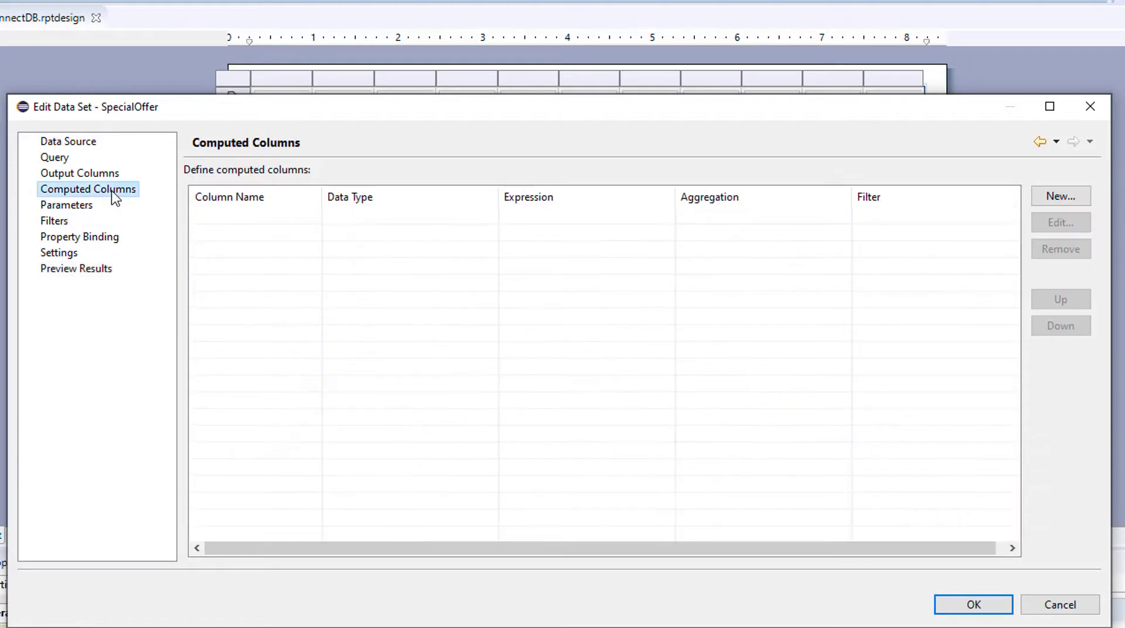
{"action": "left_click", "coordinate": [1048, 199]}
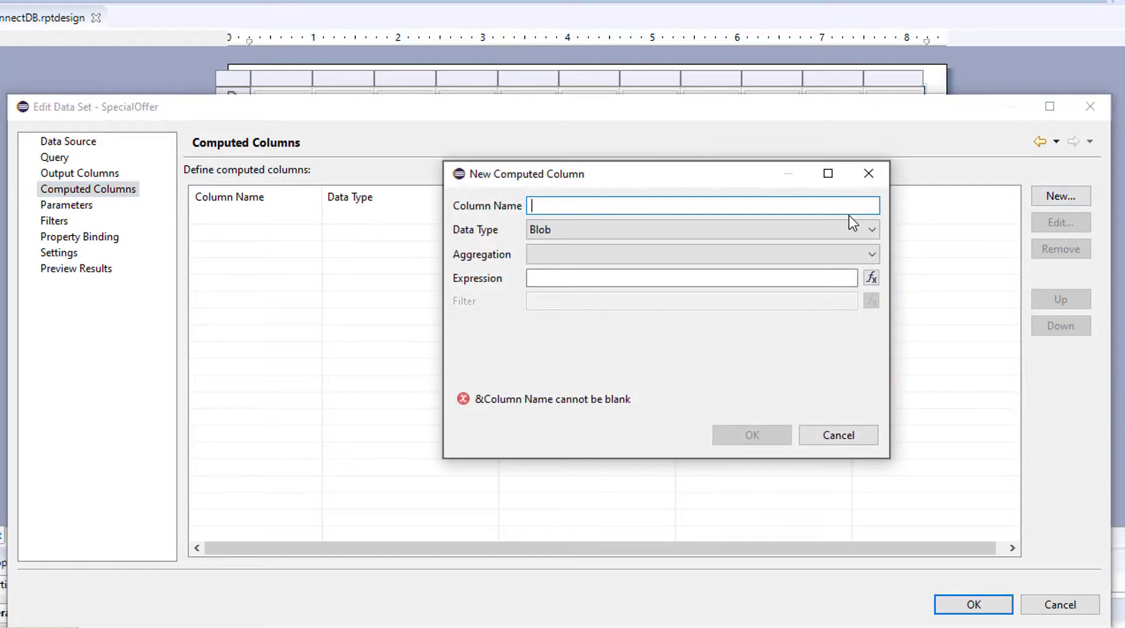
{"action": "type", "text": "Days"}
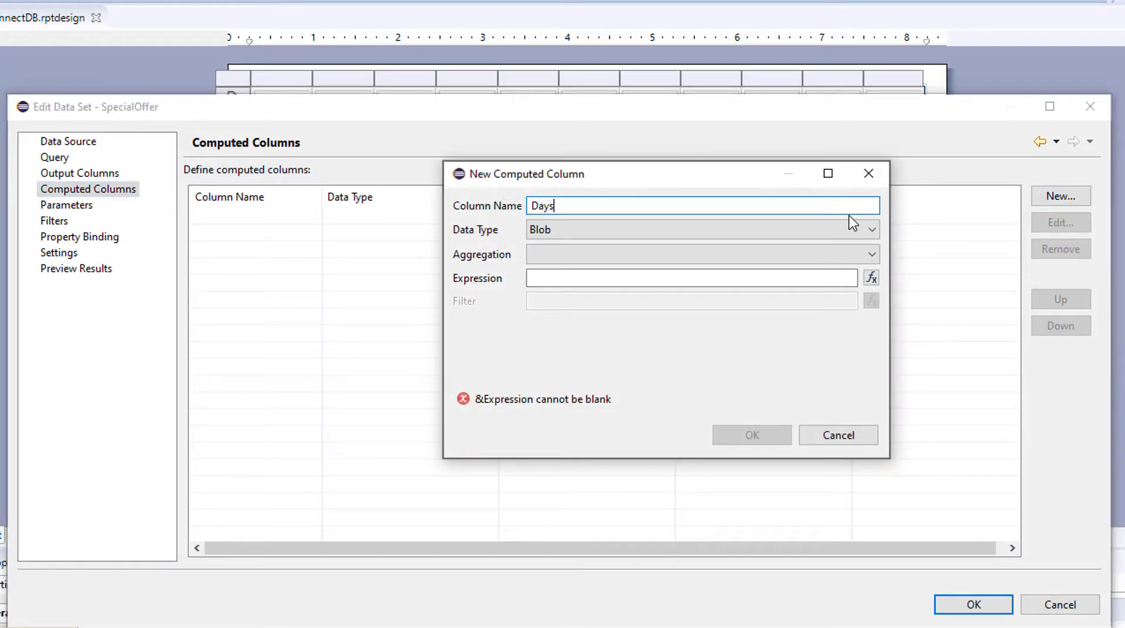
{"action": "type", "text": "iff"}
{"action": "left_click", "coordinate": [867, 231]}
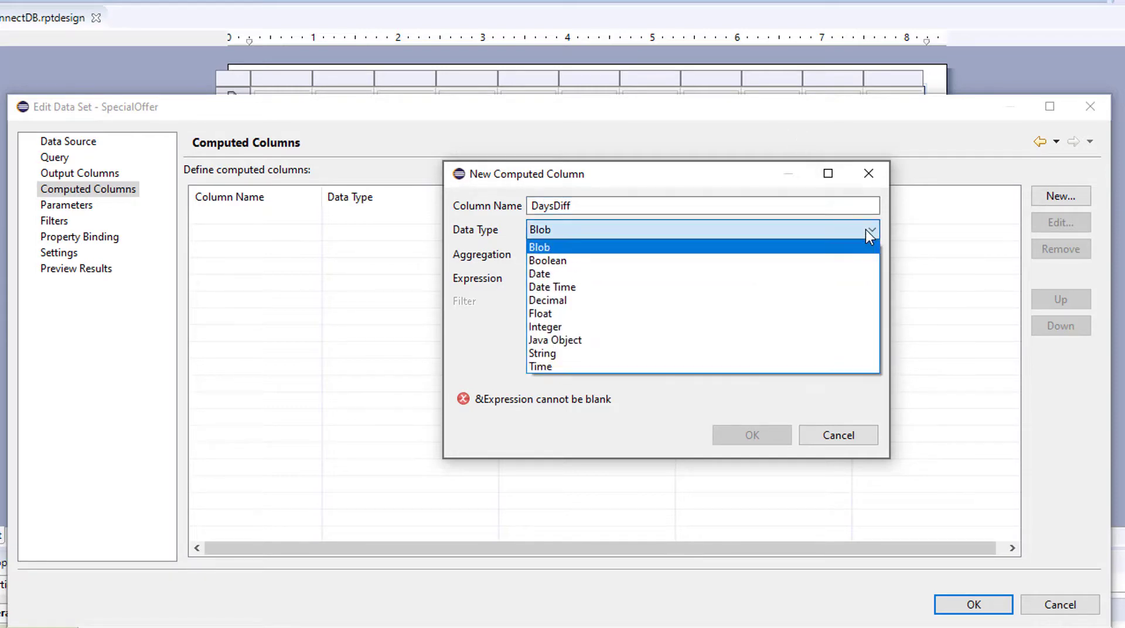
{"action": "left_click", "coordinate": [556, 326]}
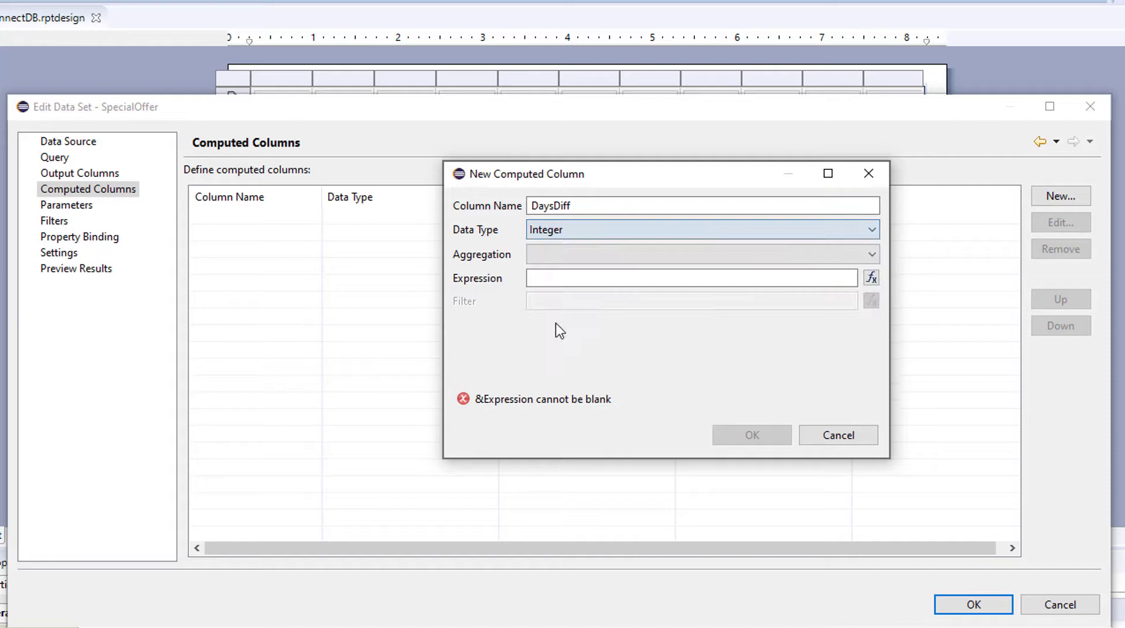
Step: Insert the BirtDateTime.diffDay function into the DaysDiff expression
{"action": "left_click", "coordinate": [870, 277]}
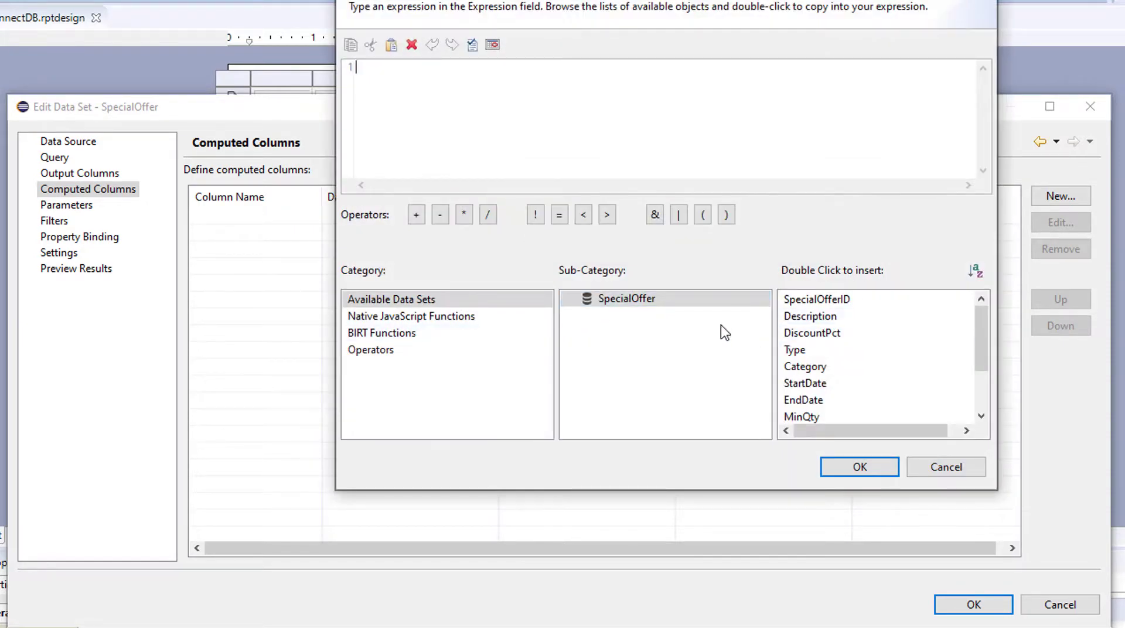
{"action": "left_click", "coordinate": [440, 340]}
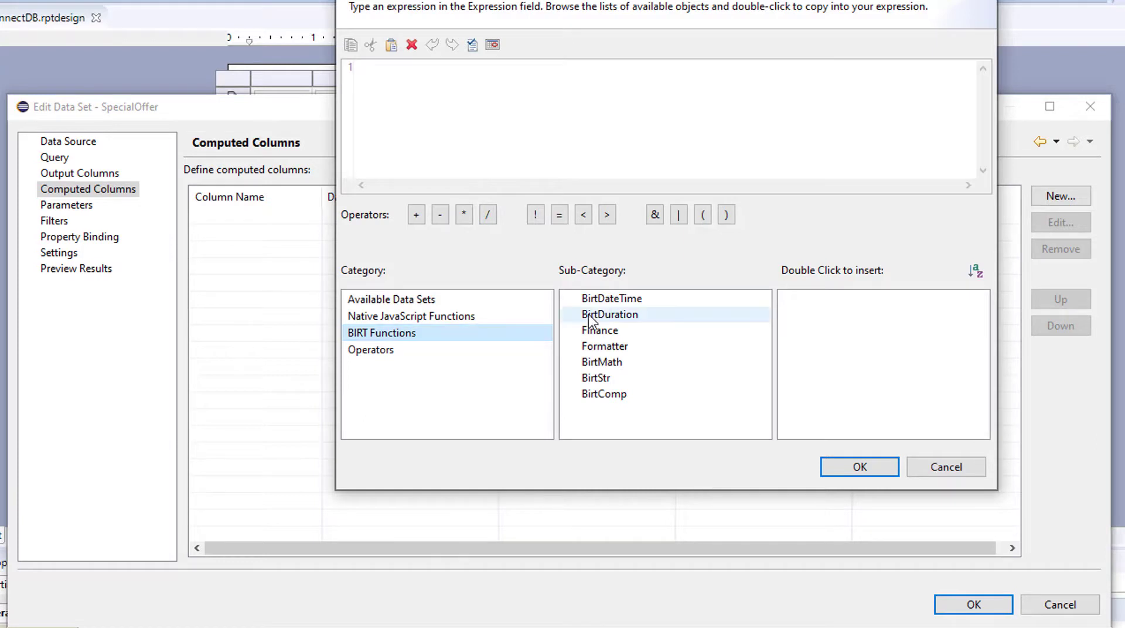
{"action": "left_click", "coordinate": [614, 304]}
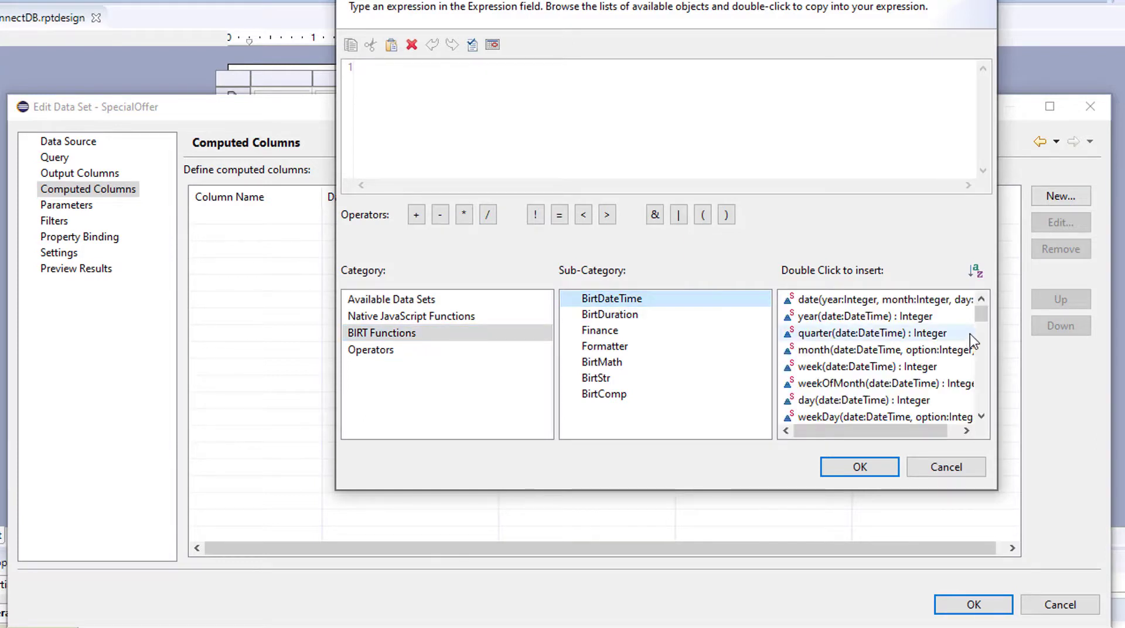
{"action": "left_click_drag", "start_coordinate": [983, 319], "coordinate": [982, 343]}
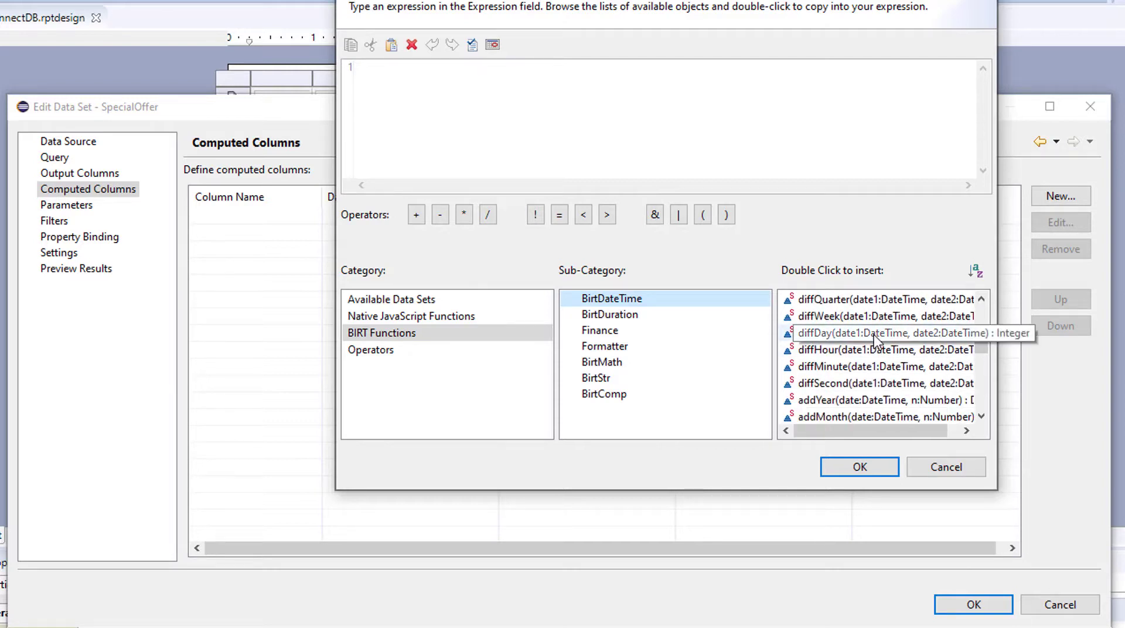
{"action": "double_click", "coordinate": [874, 334]}
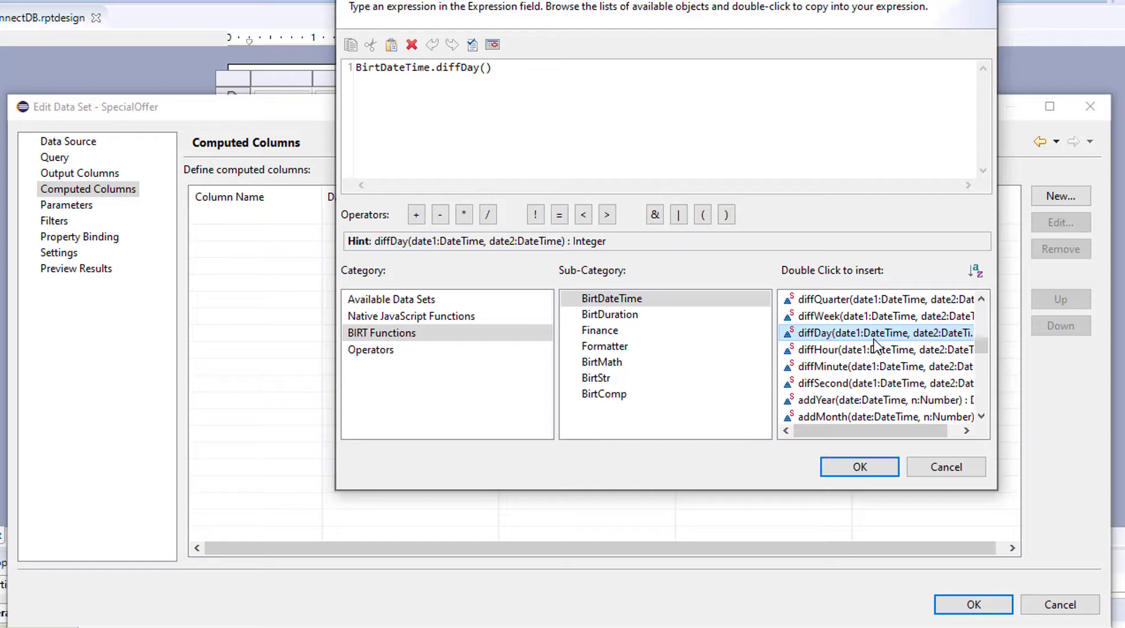
{"action": "left_click_drag", "start_coordinate": [874, 432], "coordinate": [887, 432]}
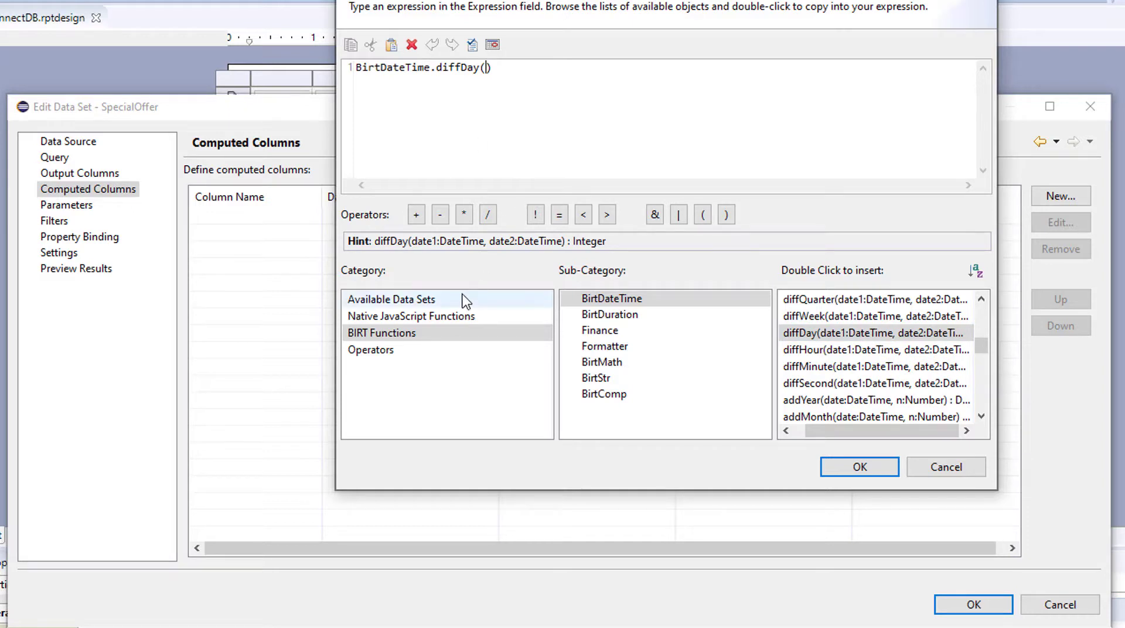
Step: Pass row["StartDate"] and row["EndDate"] to diffDay, then save the DaysDiff column
{"action": "left_click", "coordinate": [456, 309]}
{"action": "left_click", "coordinate": [608, 300]}
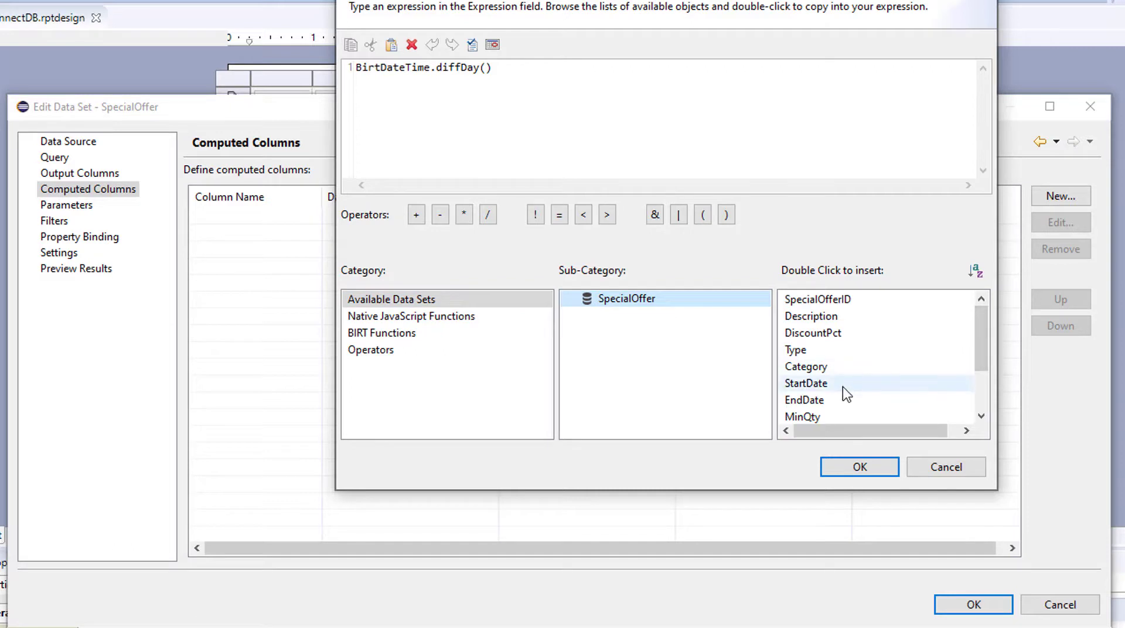
{"action": "left_click", "coordinate": [486, 67]}
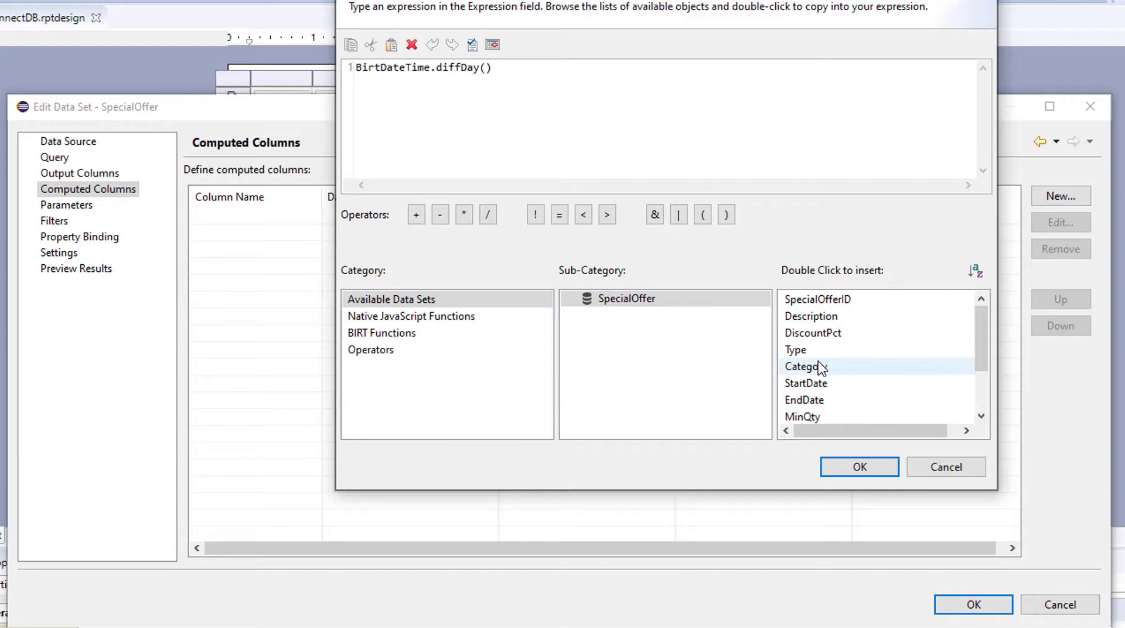
{"action": "double_click", "coordinate": [819, 389]}
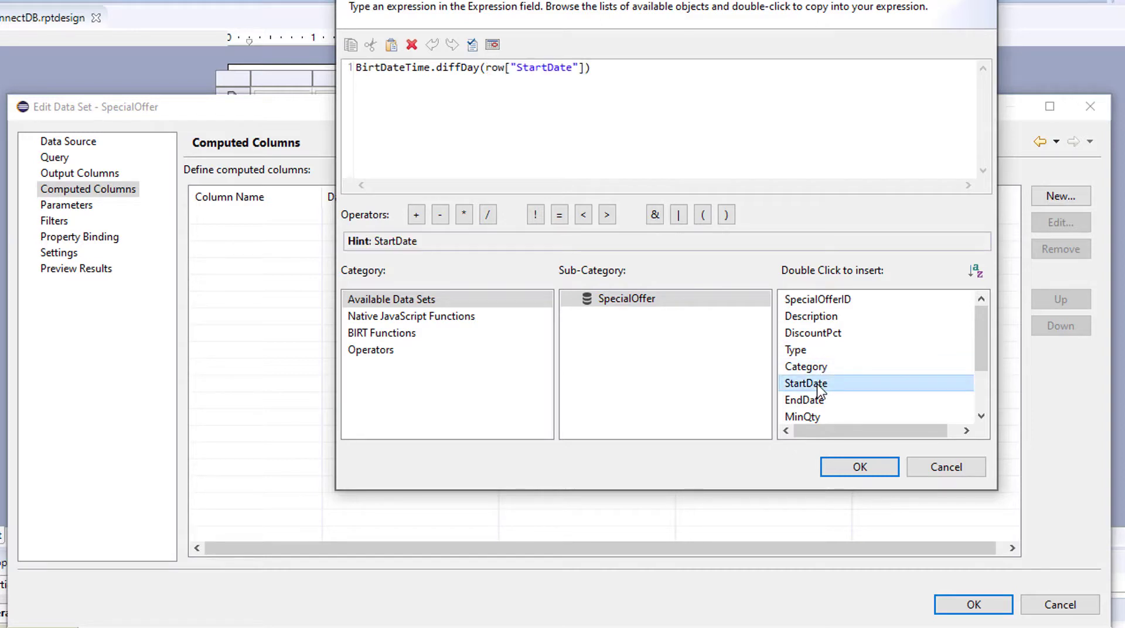
{"action": "type", "text": ","}
{"action": "double_click", "coordinate": [817, 403]}
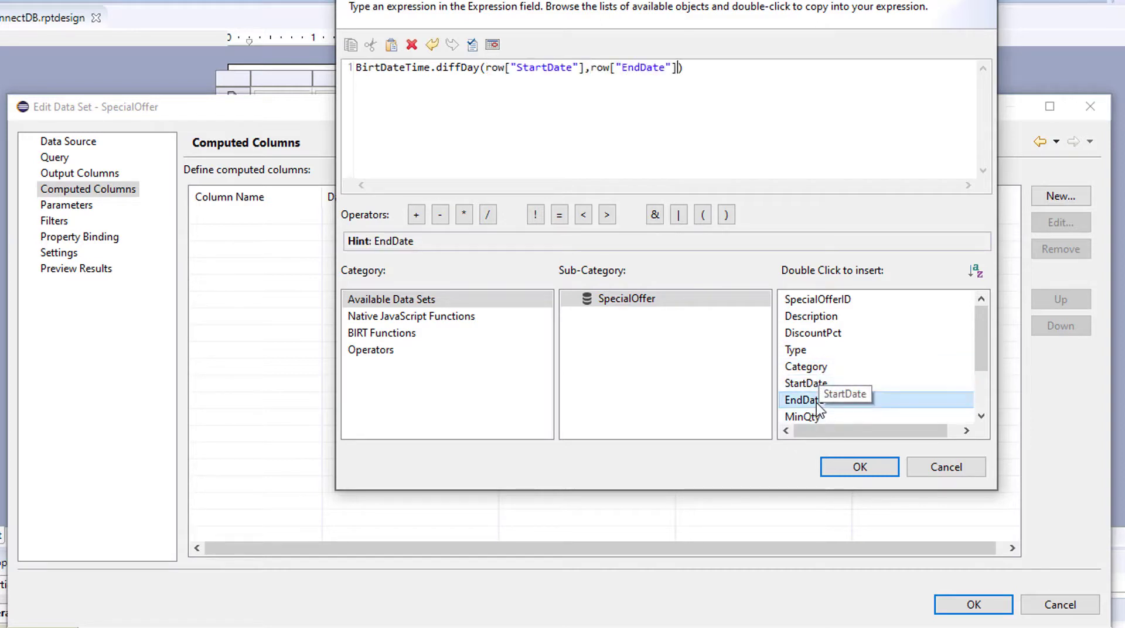
{"action": "left_click", "coordinate": [473, 44]}
{"action": "left_click", "coordinate": [847, 467]}
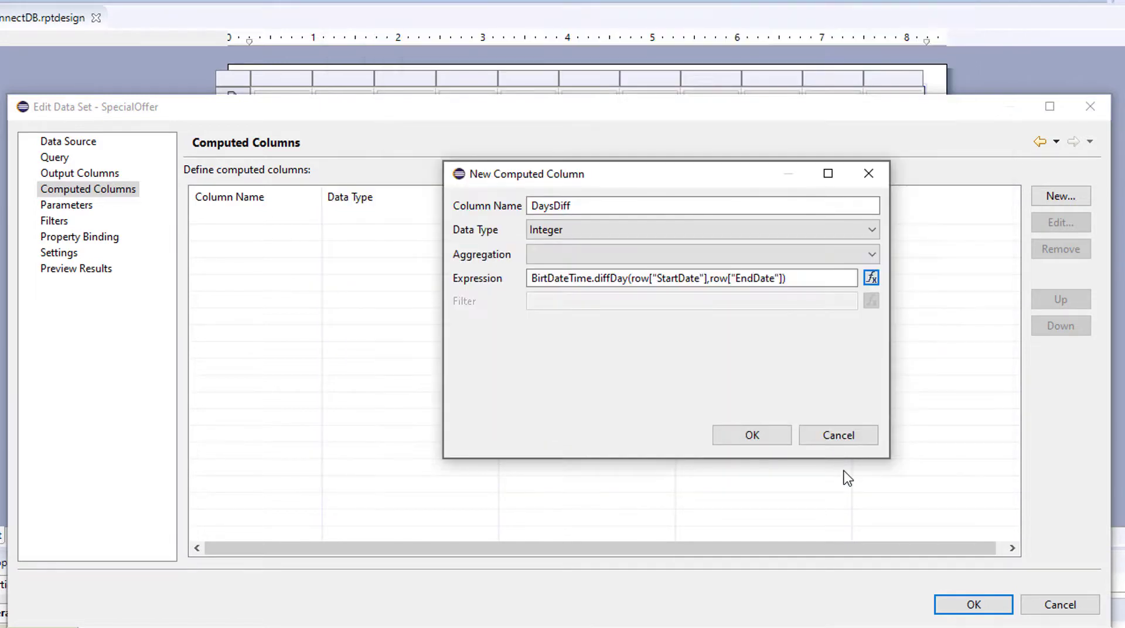
{"action": "left_click", "coordinate": [755, 438]}
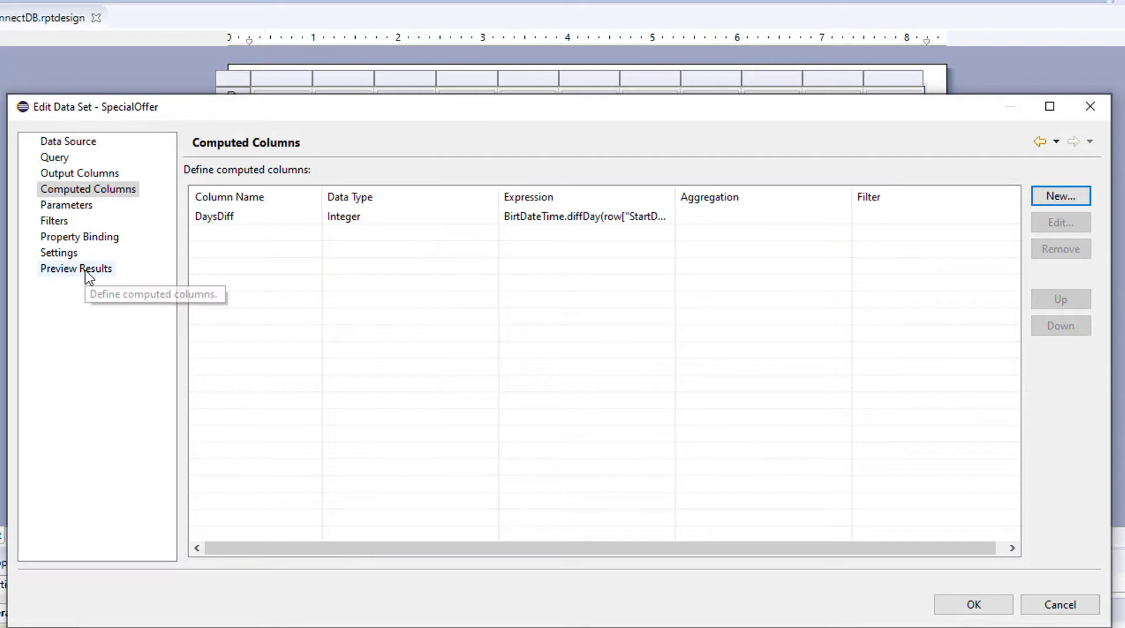
{"action": "left_click", "coordinate": [86, 270]}
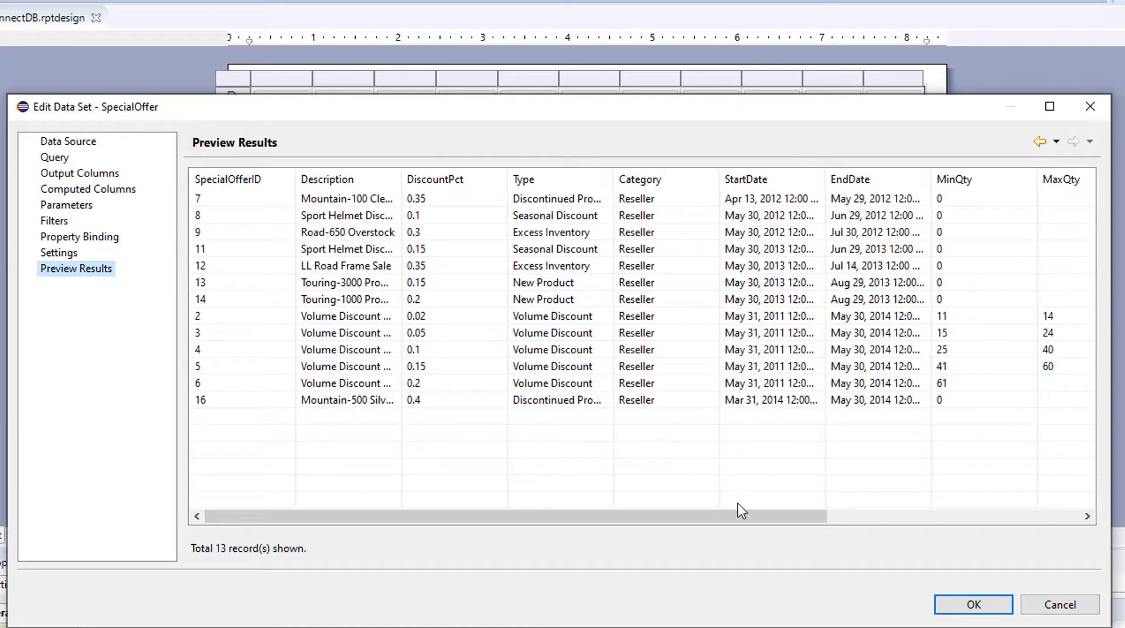
{"action": "left_click_drag", "start_coordinate": [753, 517], "coordinate": [1038, 510]}
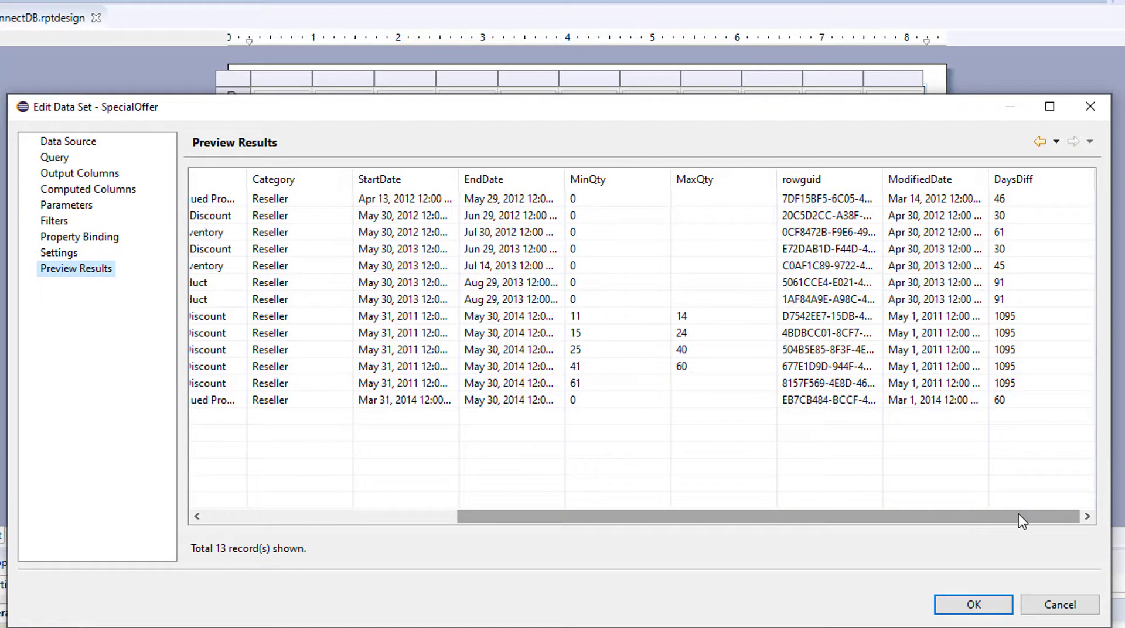
{"action": "left_click_drag", "start_coordinate": [1019, 515], "coordinate": [748, 507]}
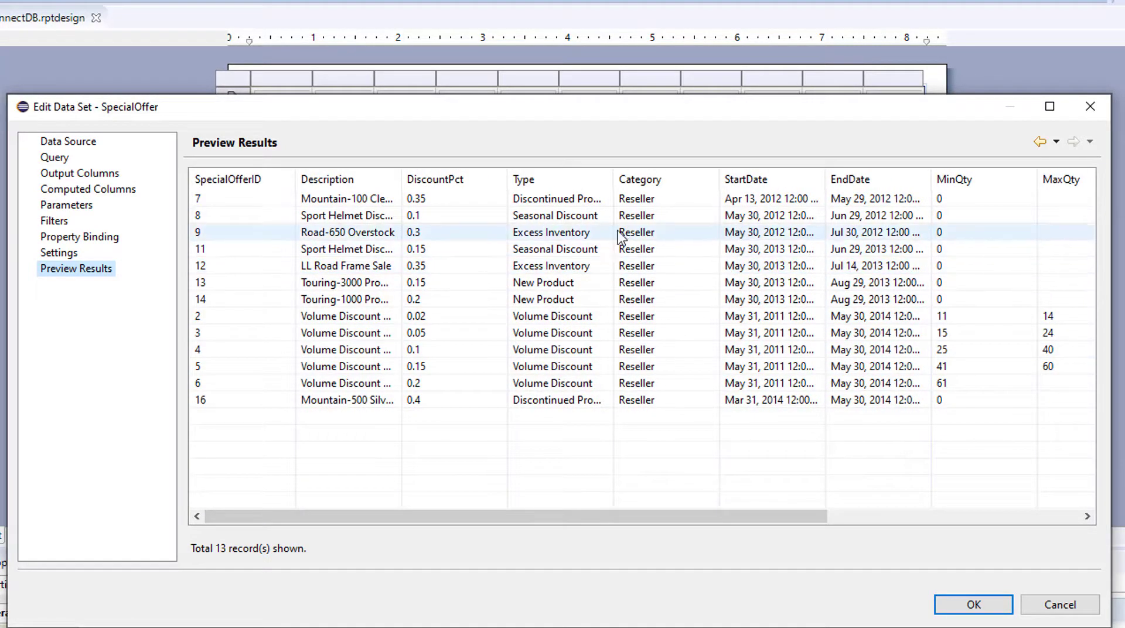
{"action": "left_click", "coordinate": [650, 186]}
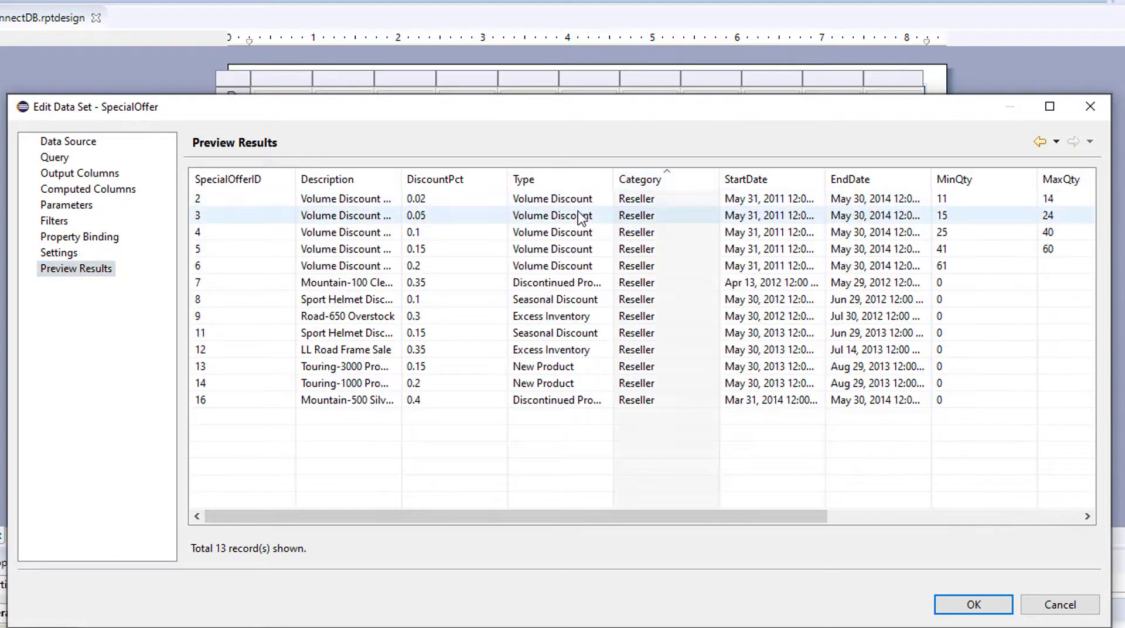
{"action": "left_click", "coordinate": [563, 183]}
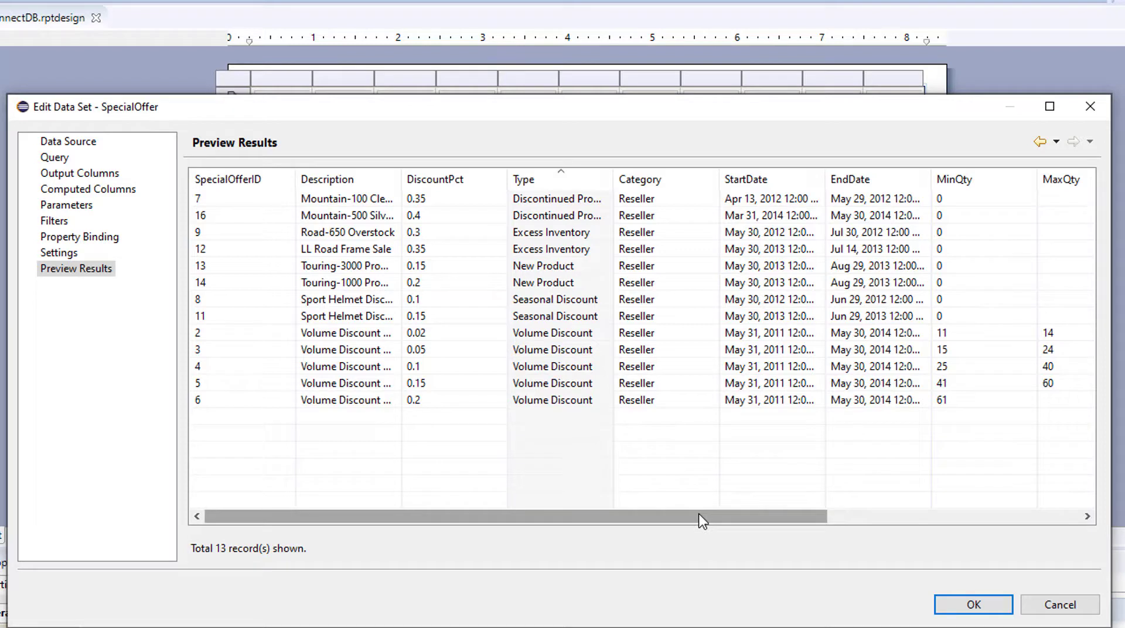
{"action": "left_click_drag", "start_coordinate": [700, 514], "coordinate": [655, 516]}
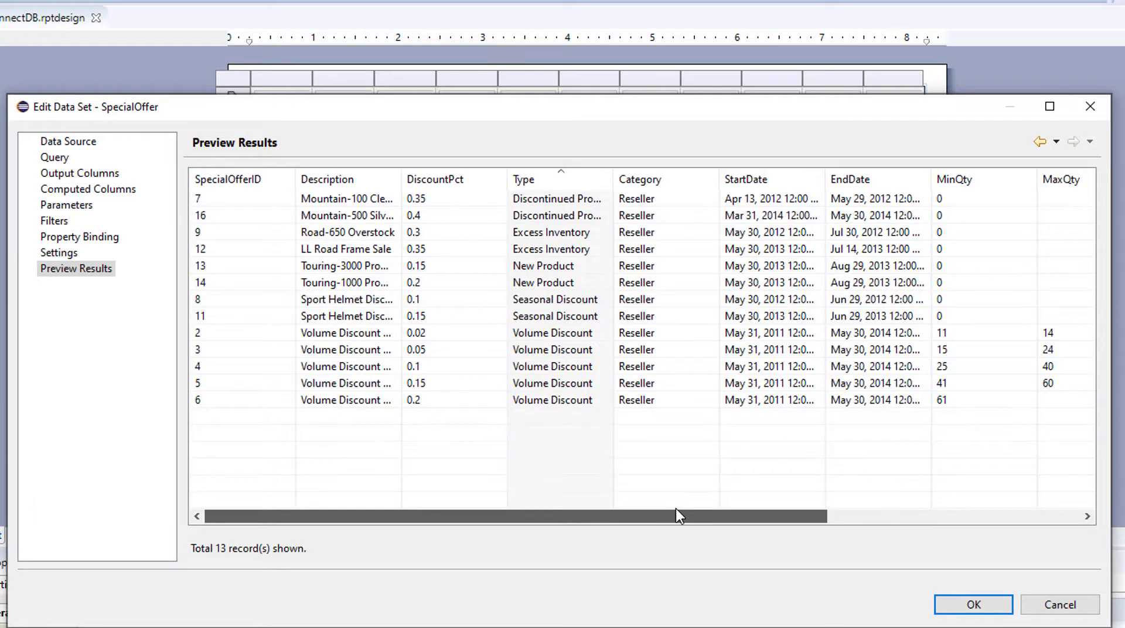
{"action": "left_click_drag", "start_coordinate": [674, 508], "coordinate": [606, 507]}
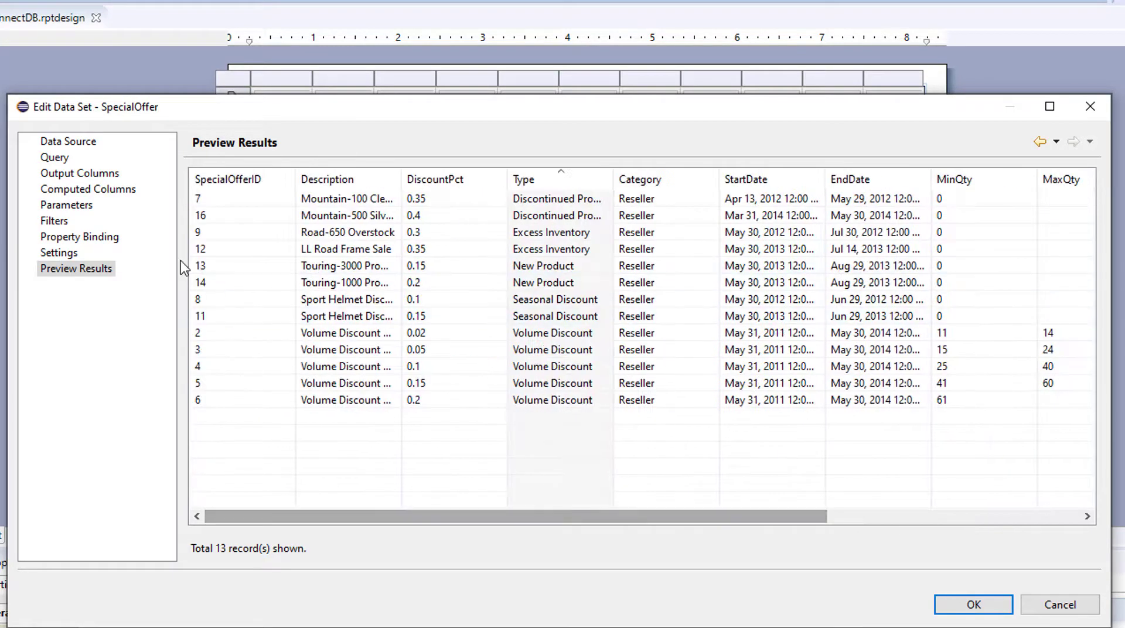
{"action": "left_click", "coordinate": [92, 191]}
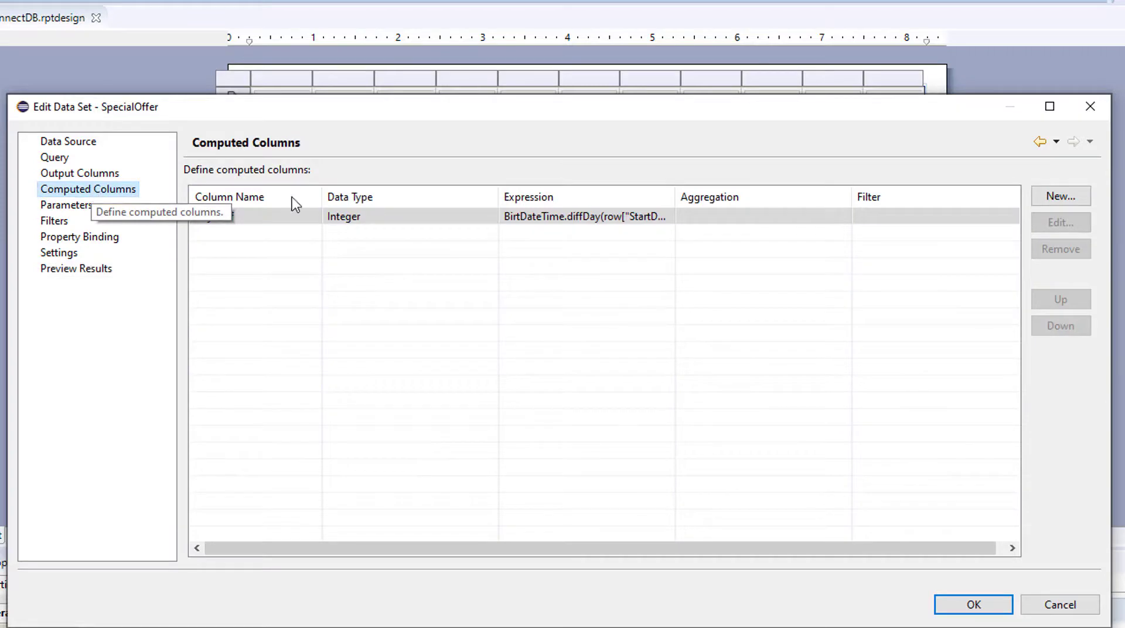
Step: Create a new computed column named TypeDetail with the String data type
{"action": "left_click", "coordinate": [1055, 199]}
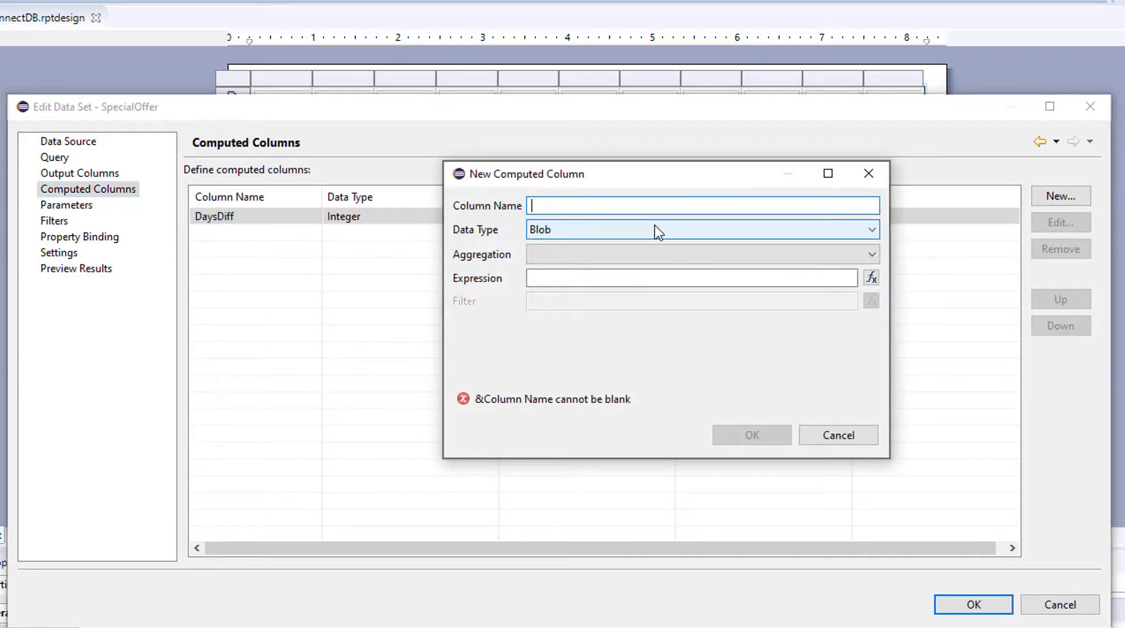
{"action": "type", "text": "T"}
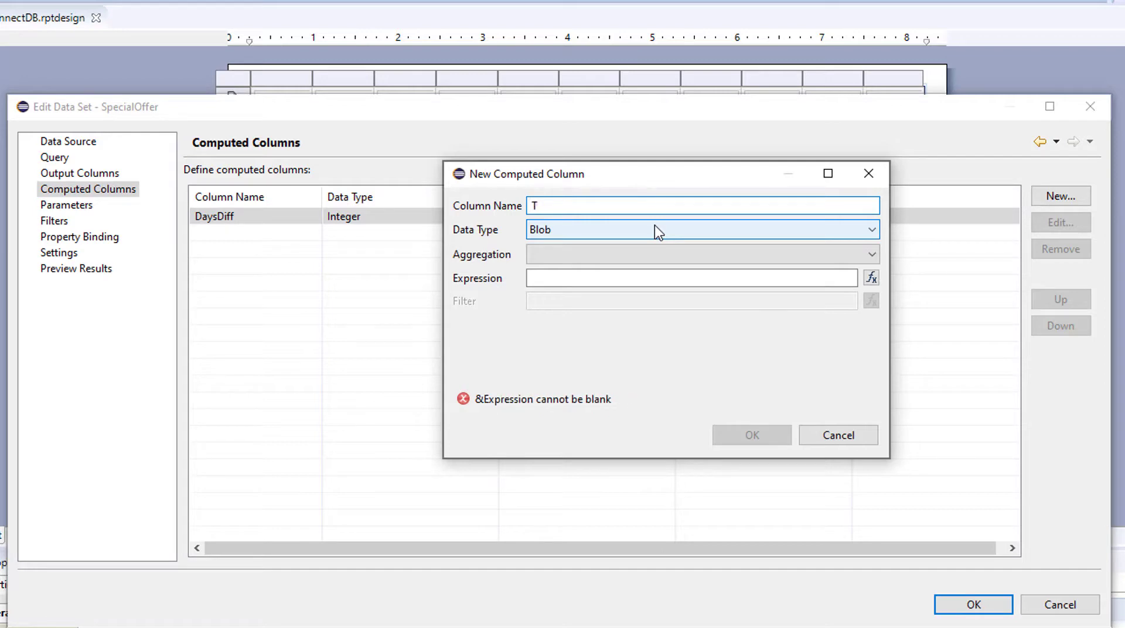
{"action": "type", "text": "y"}
{"action": "type", "text": "\\"}
{"action": "key", "text": "BackSpace"}
{"action": "key", "text": "BackSpace"}
{"action": "type", "text": "ype"}
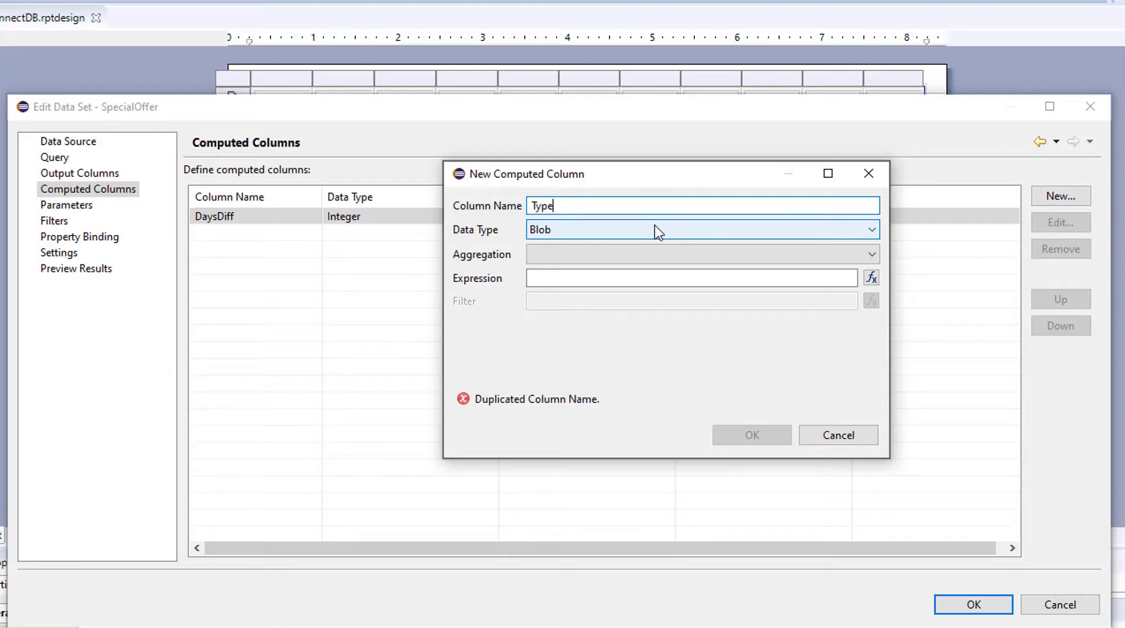
{"action": "type", "text": "D"}
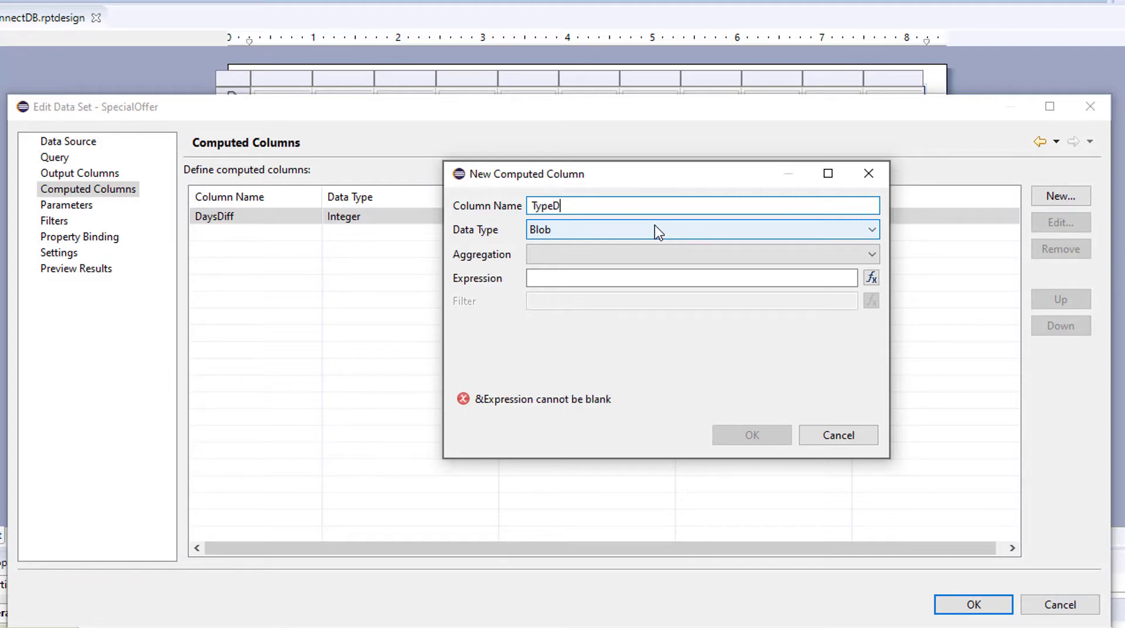
{"action": "type", "text": "etail"}
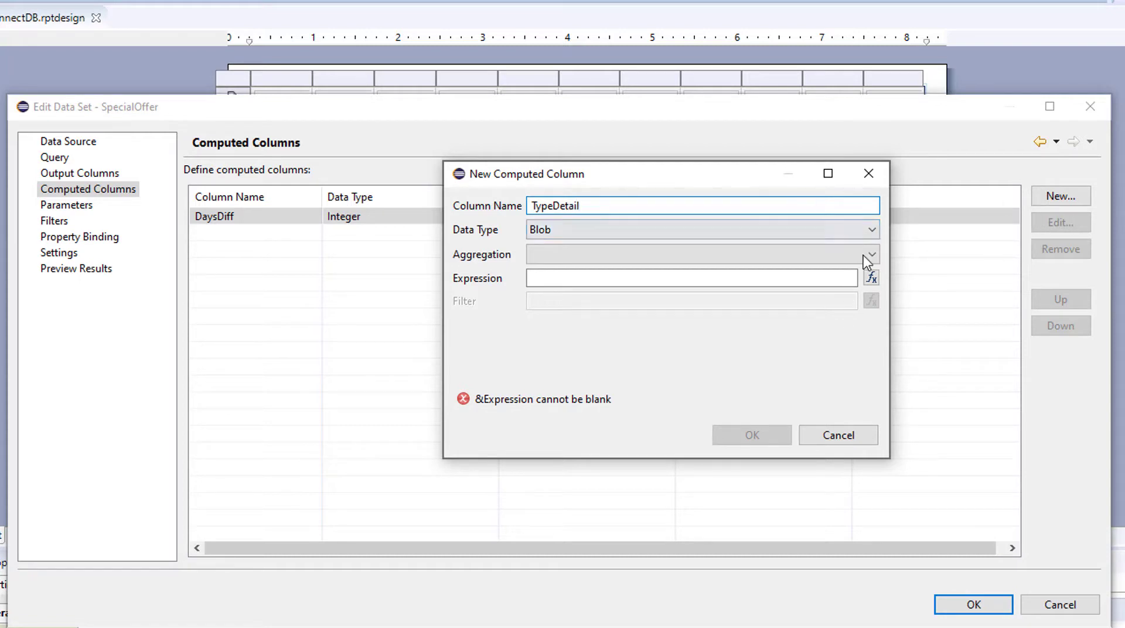
{"action": "left_click", "coordinate": [869, 232]}
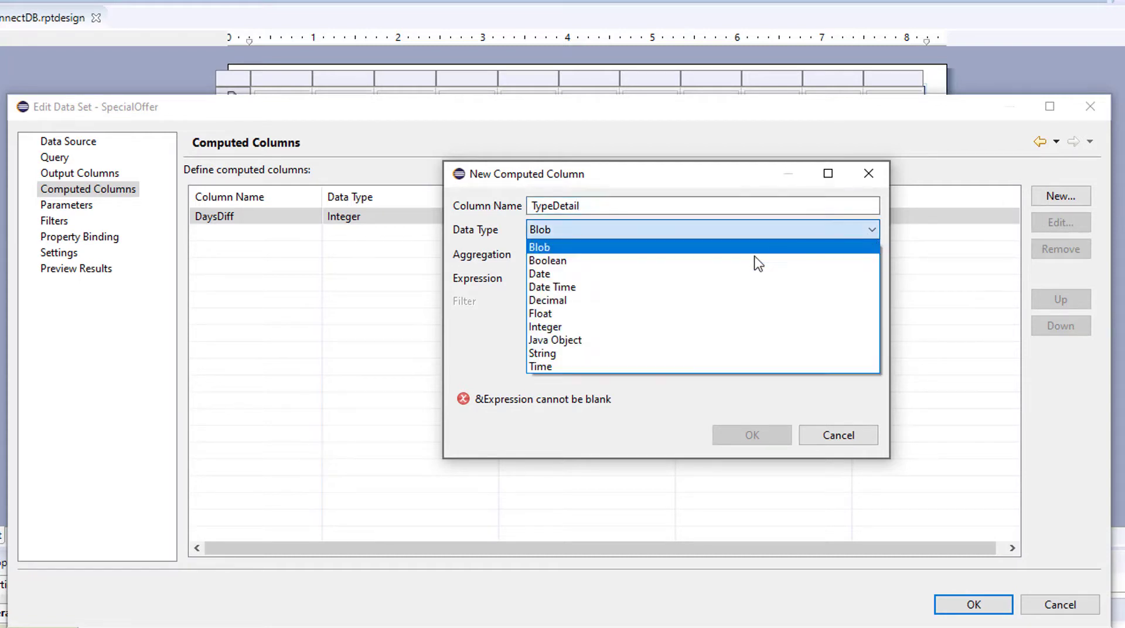
{"action": "left_click", "coordinate": [706, 355]}
Step: Set TypeDetail's expression to row["Category"]+"-"+row["Type"] and save the column
{"action": "left_click", "coordinate": [871, 278]}
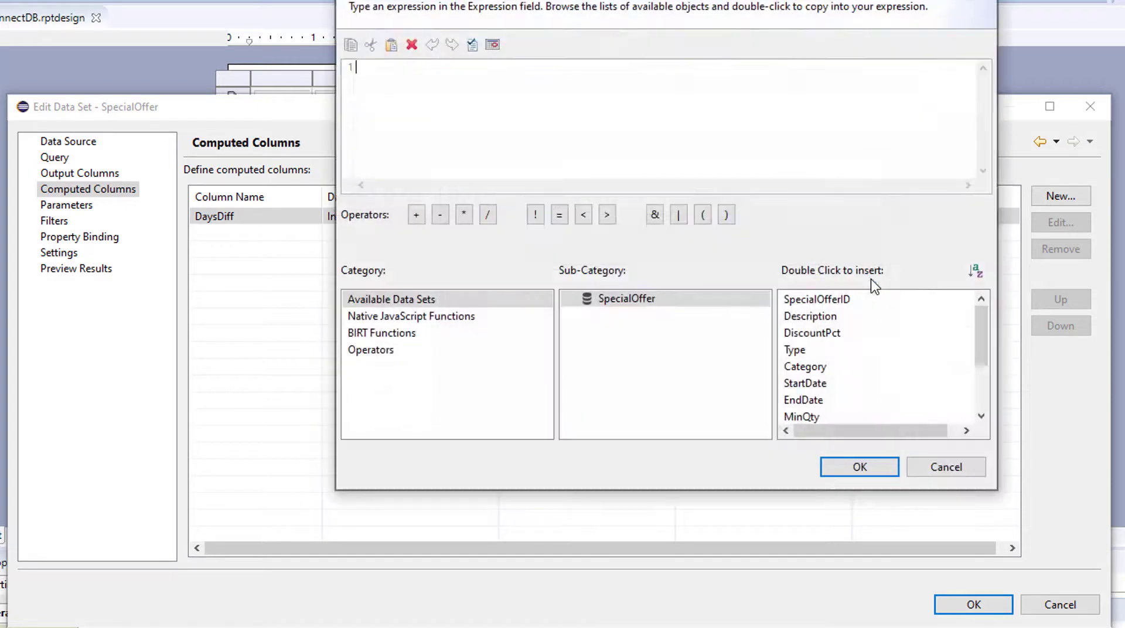
{"action": "double_click", "coordinate": [907, 372]}
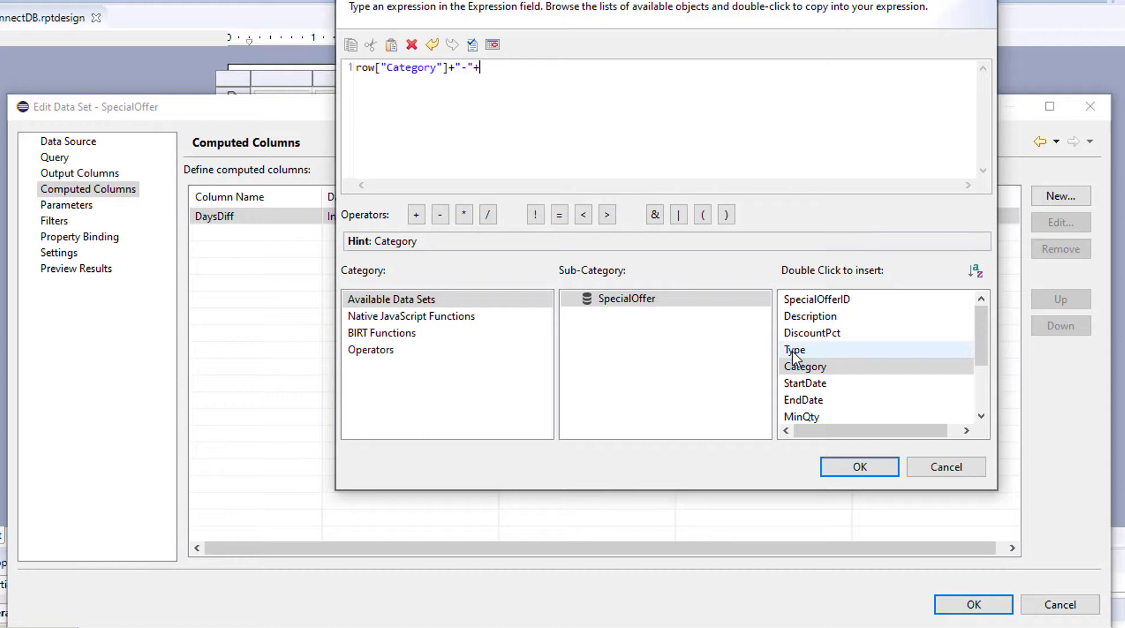
{"action": "double_click", "coordinate": [814, 350]}
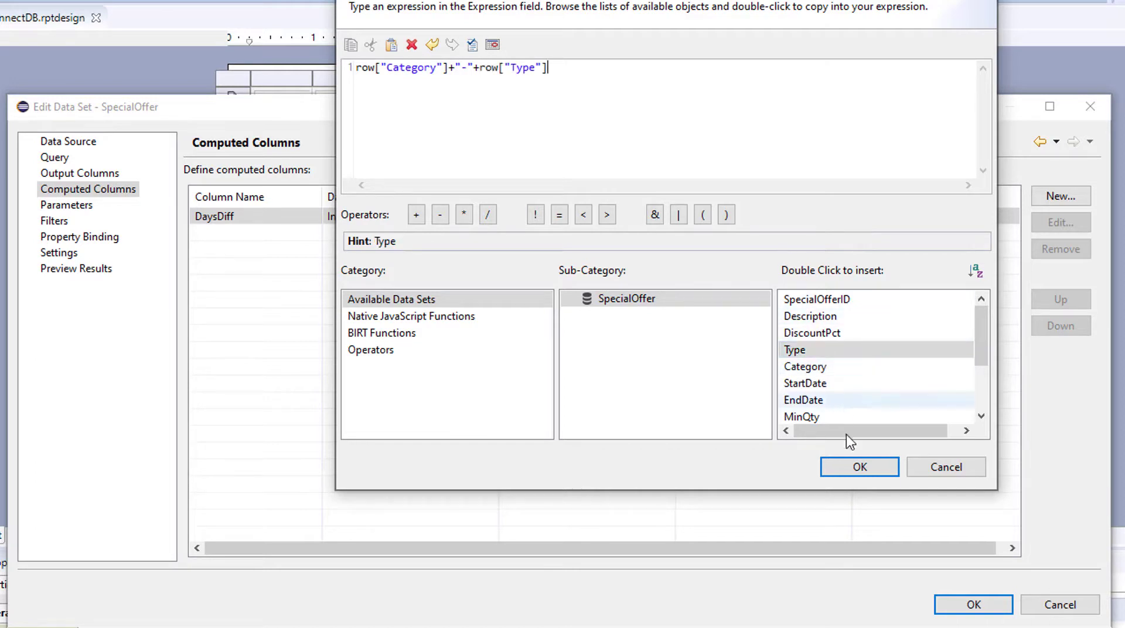
{"action": "left_click", "coordinate": [859, 468]}
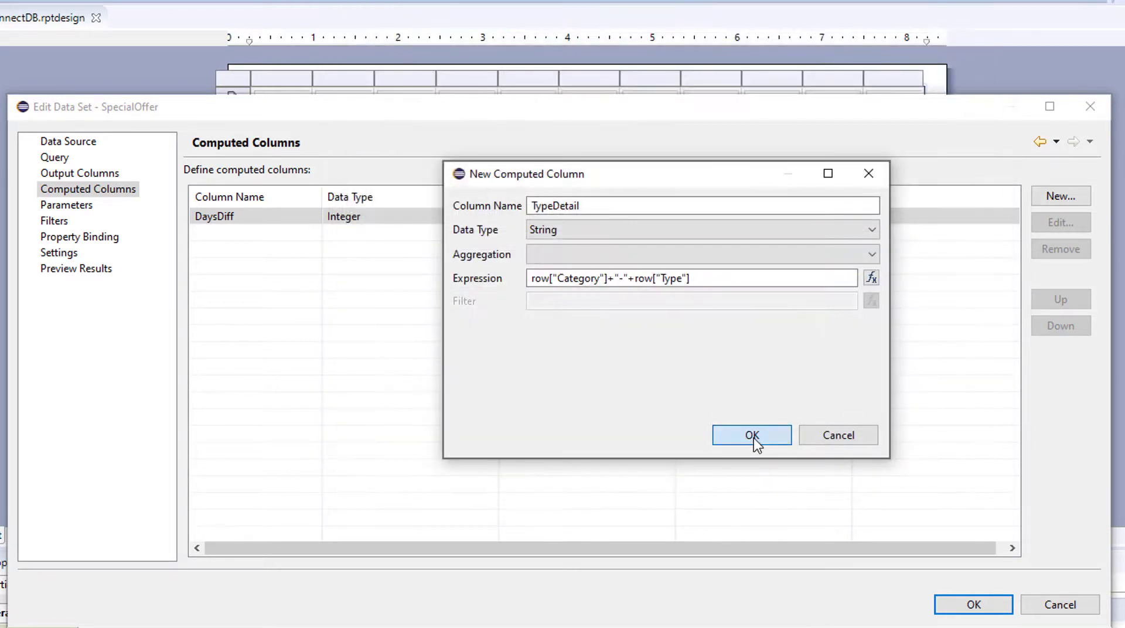
{"action": "left_click", "coordinate": [753, 436]}
Step: Preview the SpecialOffer results and scroll right to the DaysDiff and TypeDetail columns
{"action": "left_click", "coordinate": [93, 270]}
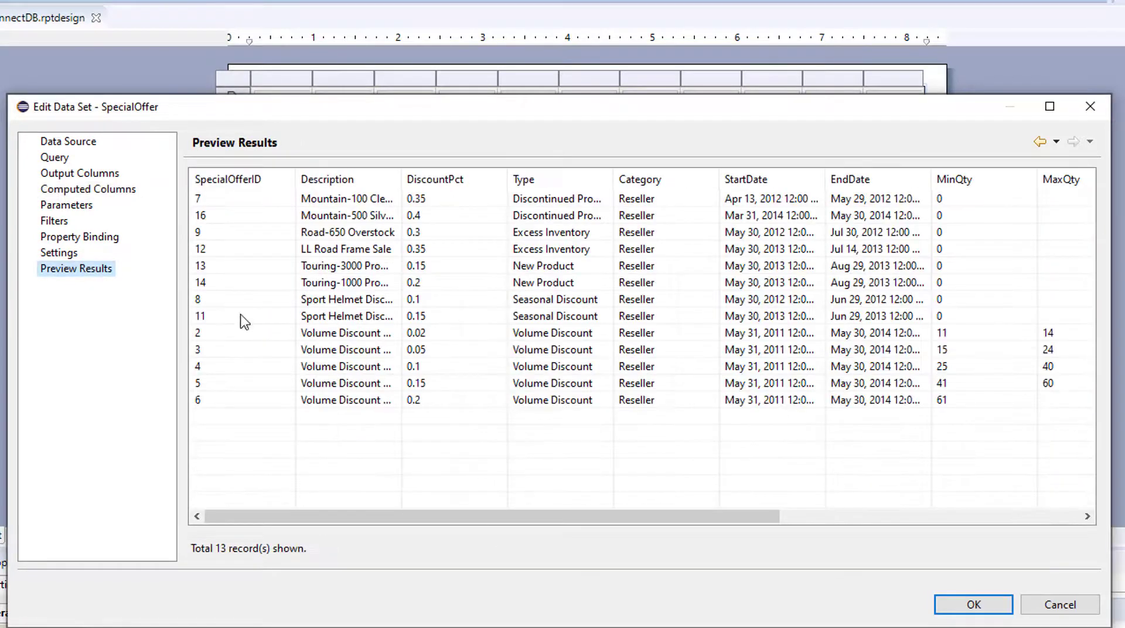
{"action": "left_click_drag", "start_coordinate": [671, 513], "coordinate": [1055, 526]}
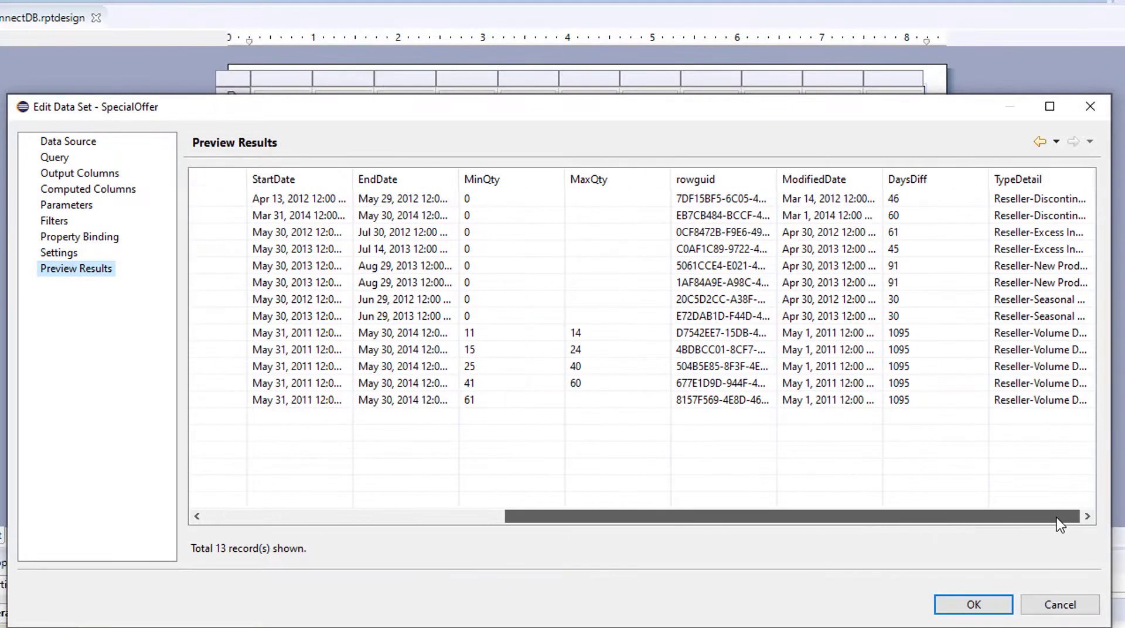